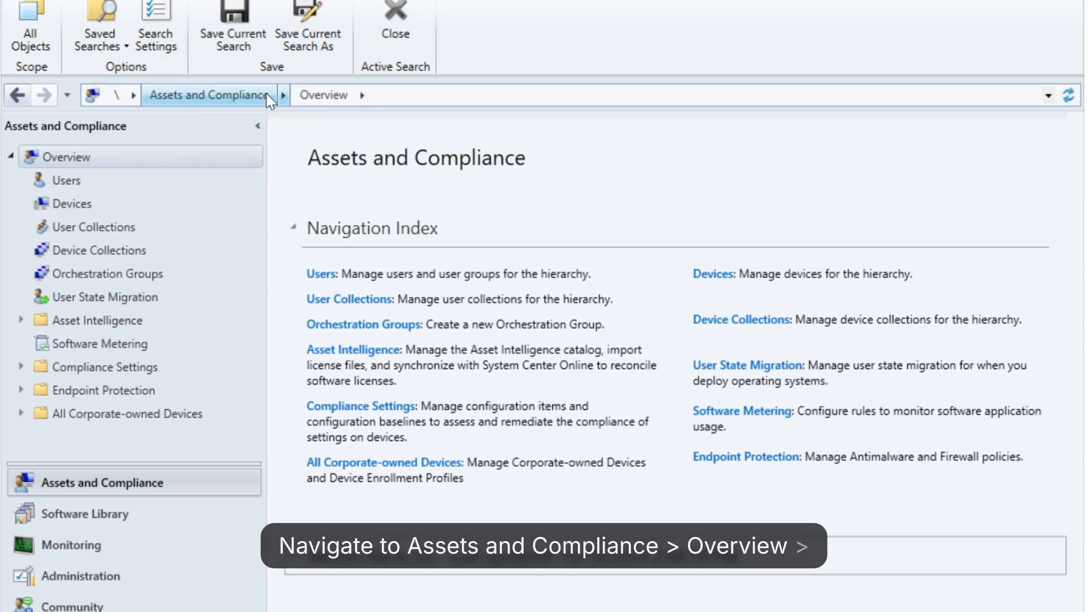
Create a device collection named 'Windows 11 24H2 devices' with All Systems as its limiting collection
left_click(151, 251)
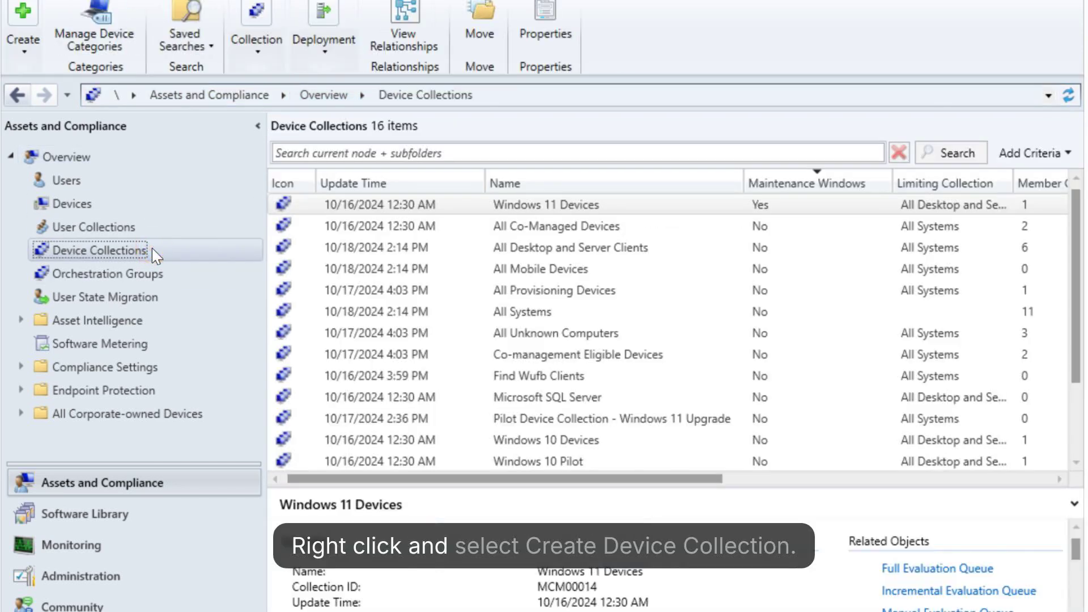
right_click(232, 249)
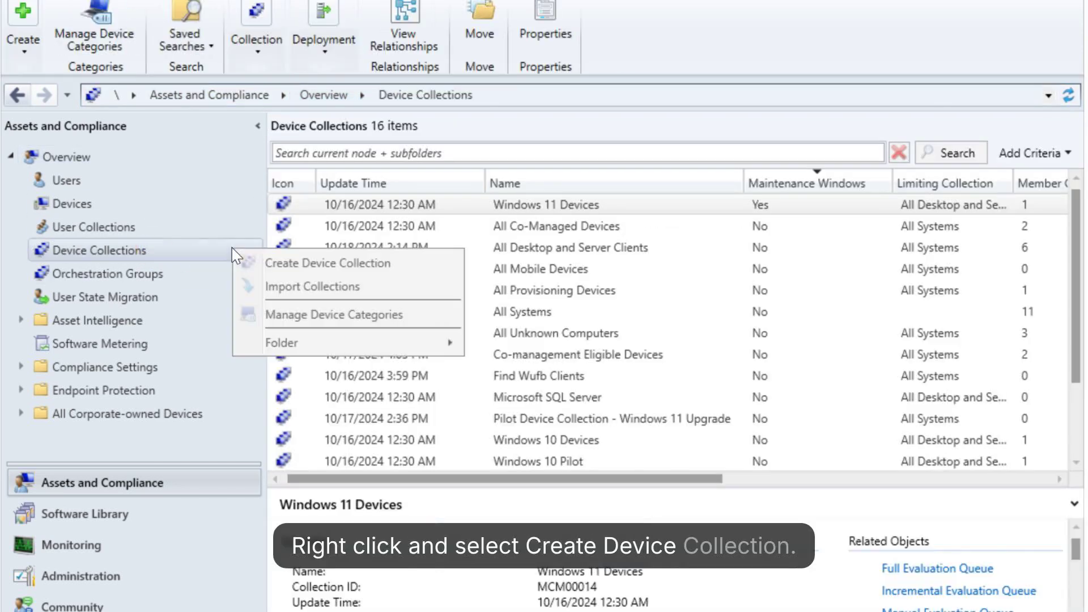
left_click(329, 266)
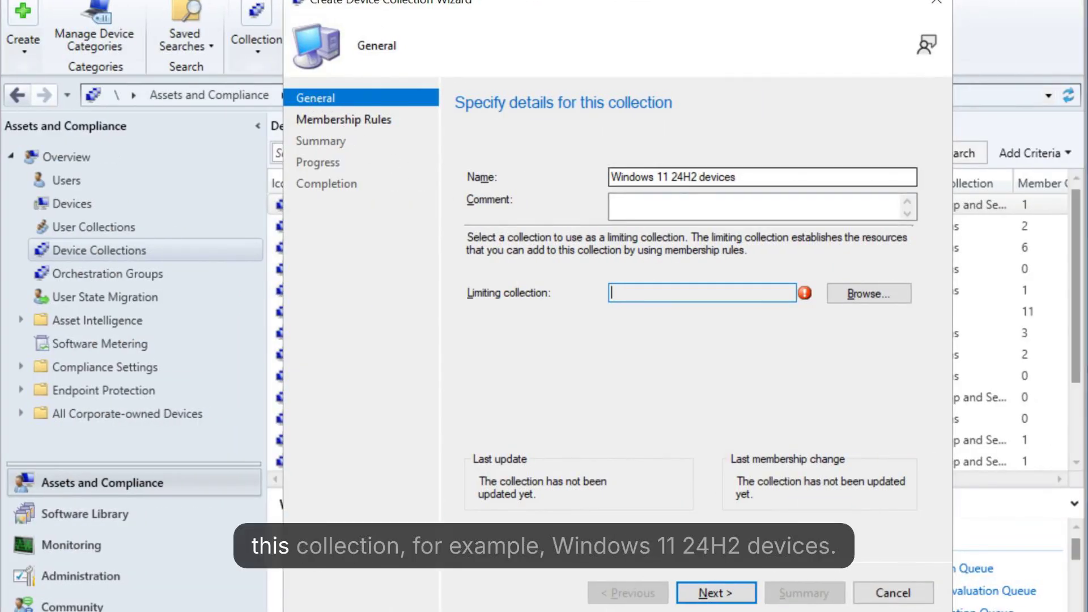
left_click(737, 177)
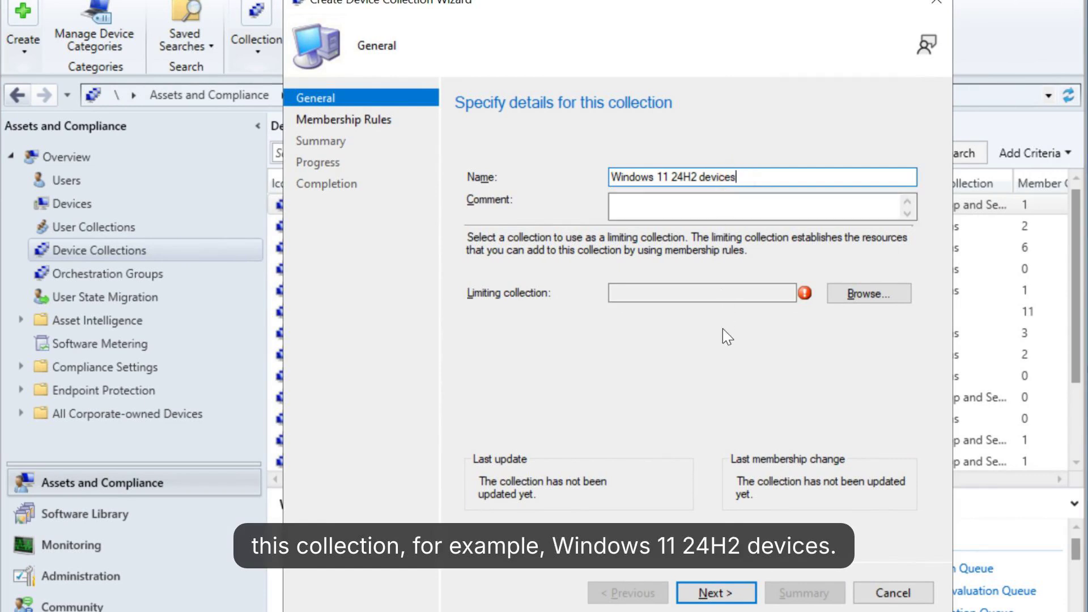
left_click(855, 295)
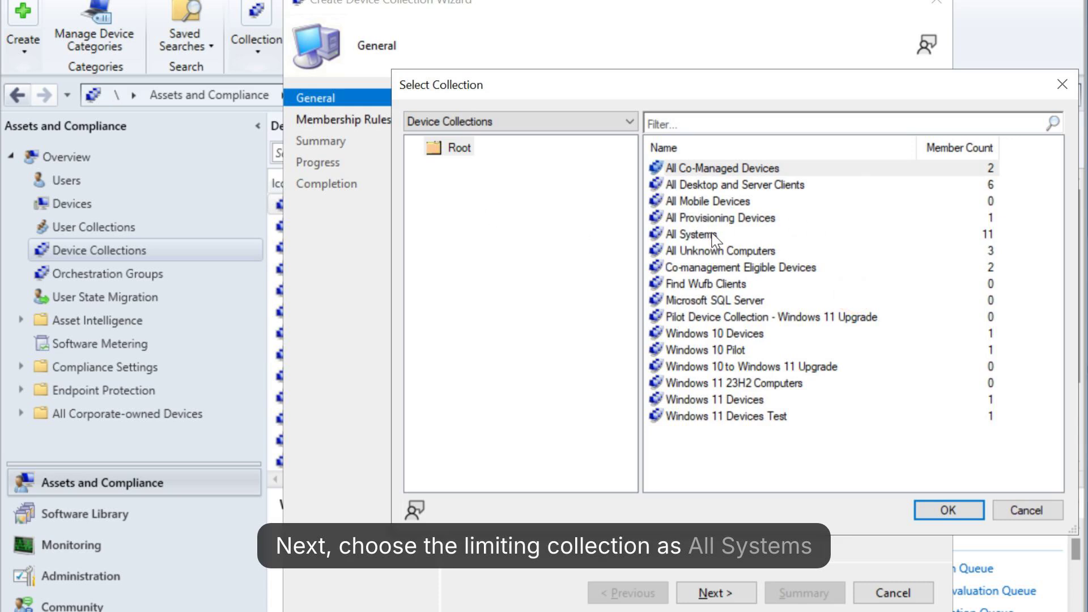
double_click(714, 235)
On the membership rules page, add a query rule for the collection
left_click(732, 596)
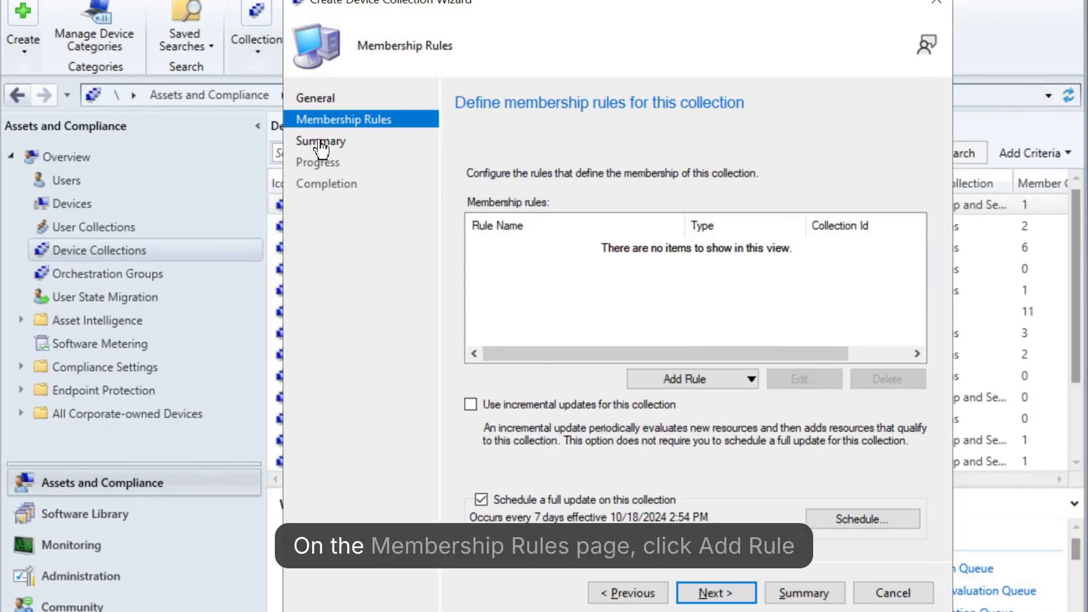
left_click(741, 378)
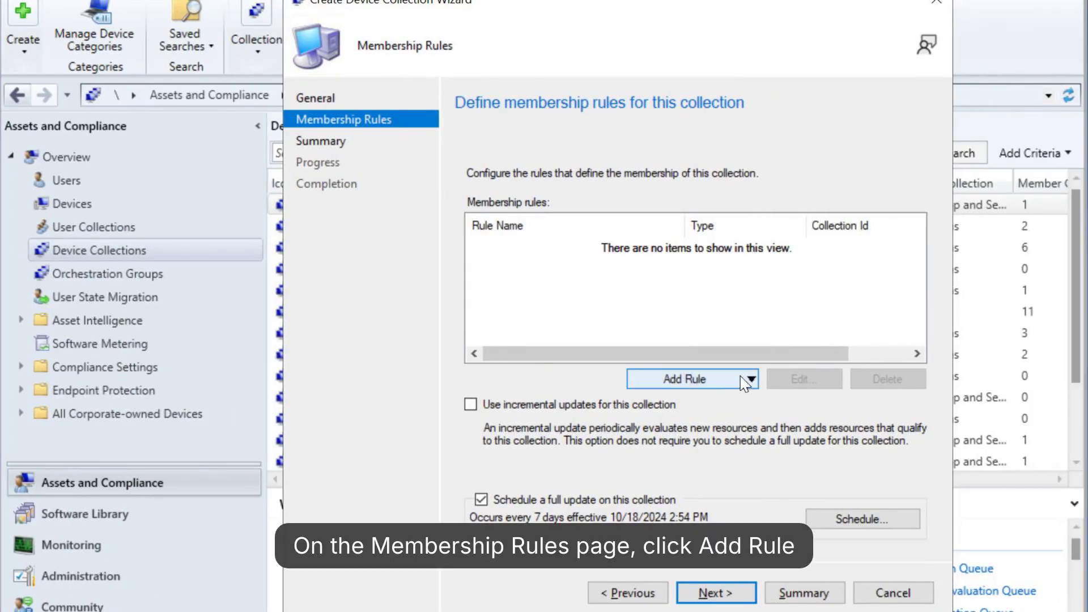
left_click(748, 424)
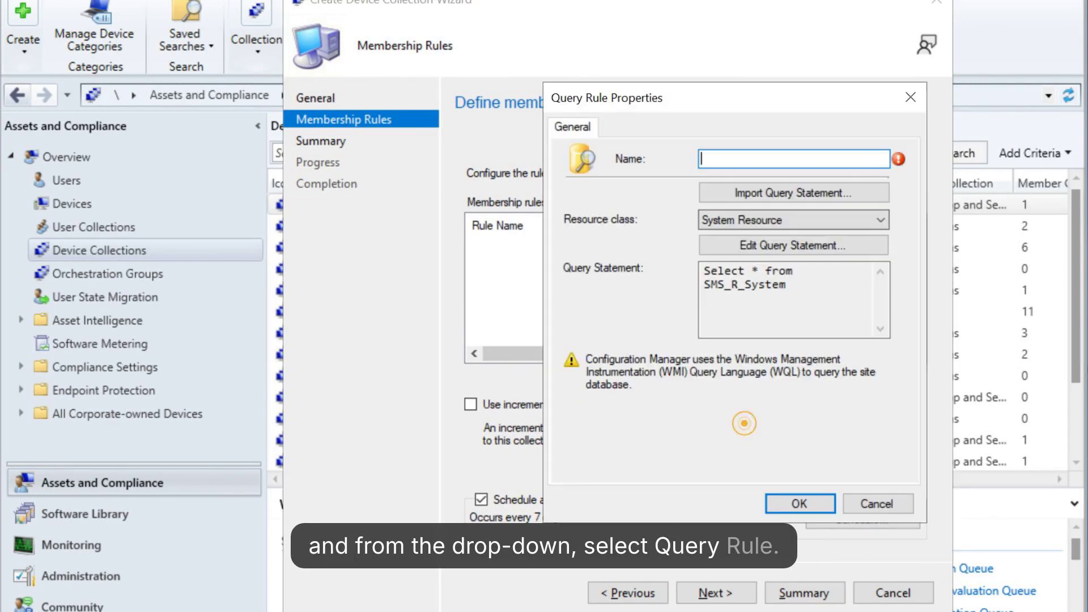
type("24")
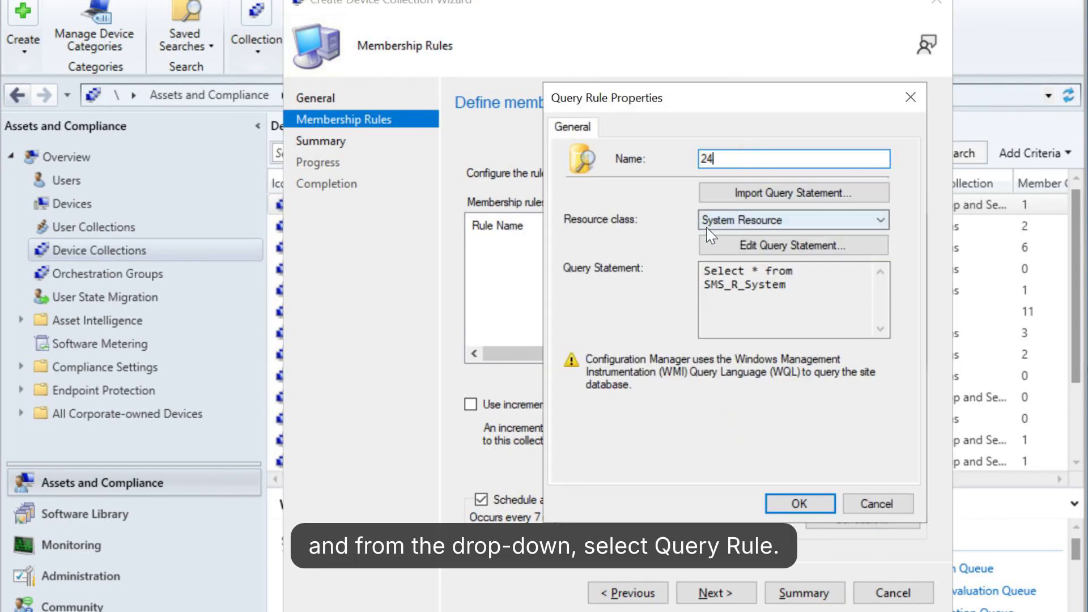
type("H2")
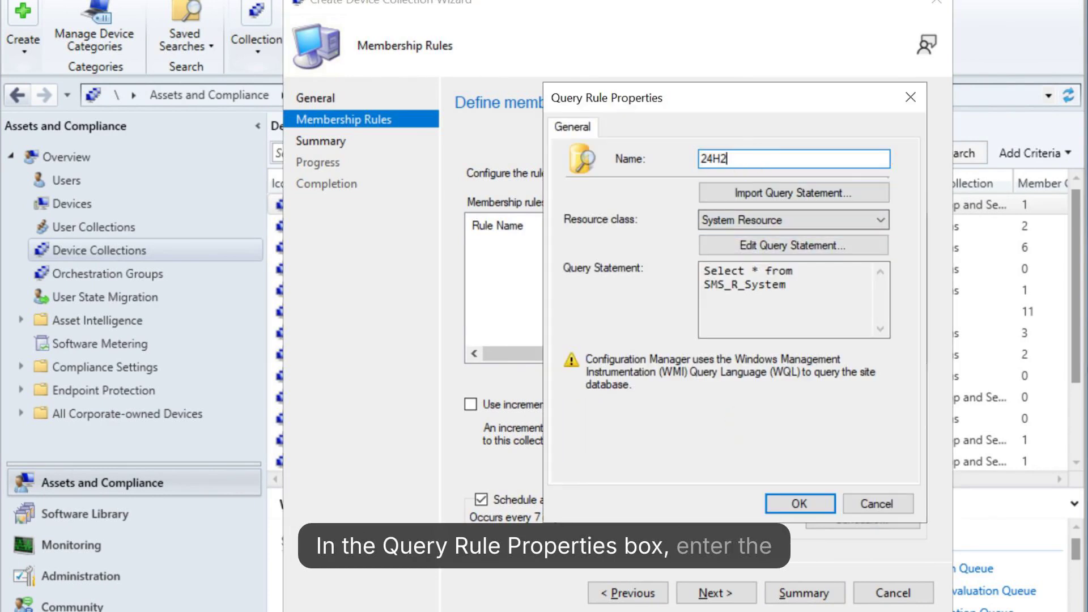
Replace the 24H2 rule's query with the WQL statement matching operating system build 26100
left_click(775, 247)
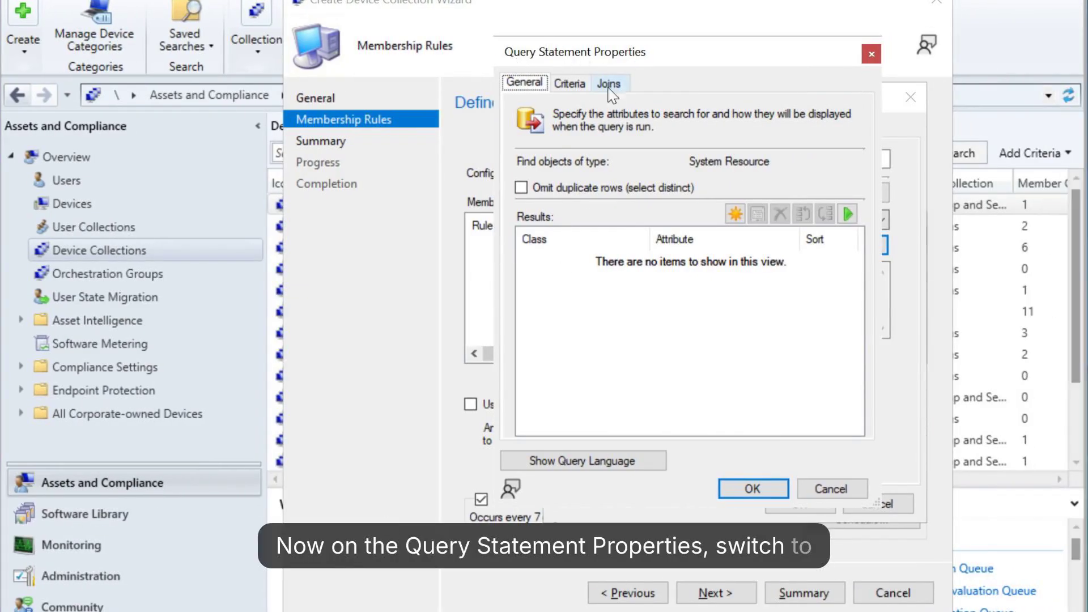
left_click(571, 87)
left_click(576, 461)
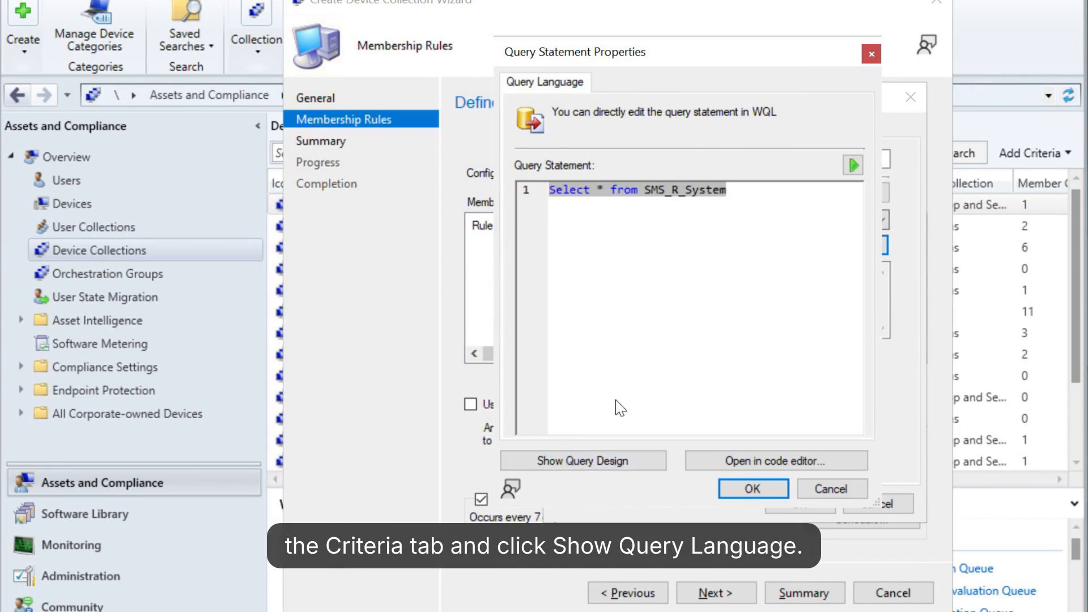
key("ctrl+a")
type("select SMS_R_SYSTEM.ResourceID,SMS_R_SYSTEM.ResourceType,SMS_R_SYSTEM.Name,SMS_R_SYSTEM.SMSUniqueIdentifier,SMS_R_SYSTEM.ResourceDomainORWorkgroup,SMS_R_SYSTEM.Client from SMS_R_System inner join SMS_G_System_OPERATING_SYSTEM on SMS_G_System_OPERATING_SYSTEM.ResourceId = SMS_R_System.ResourceId where SMS_G_System_OPERATING_SYSTEM.BuildNumber = \"26100\"")
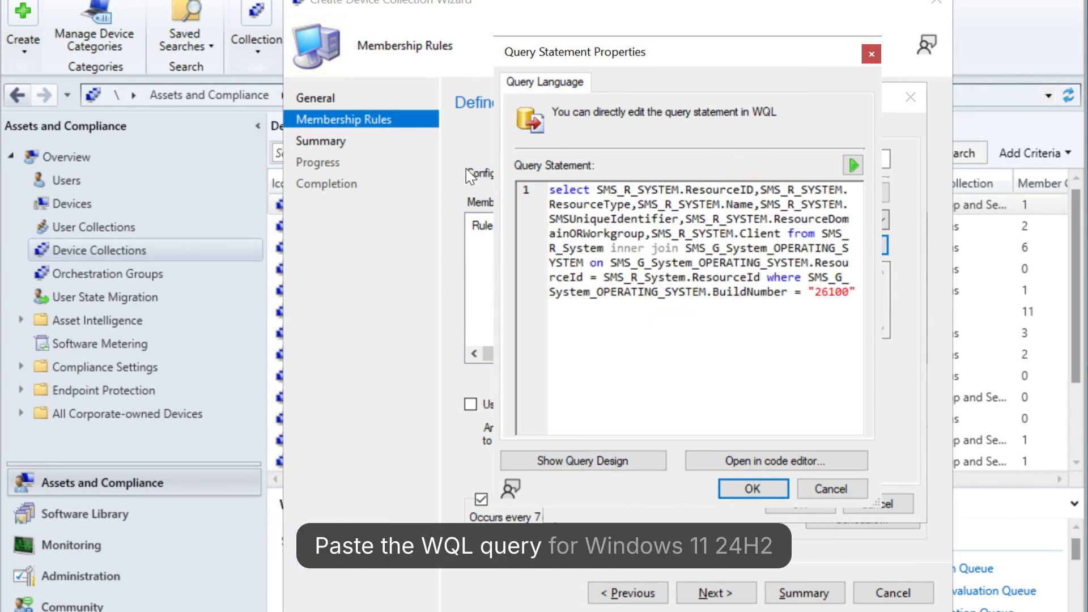
left_click(753, 490)
Save the 24H2 query rule and finish the wizard past the summary to create the collection
left_click(799, 505)
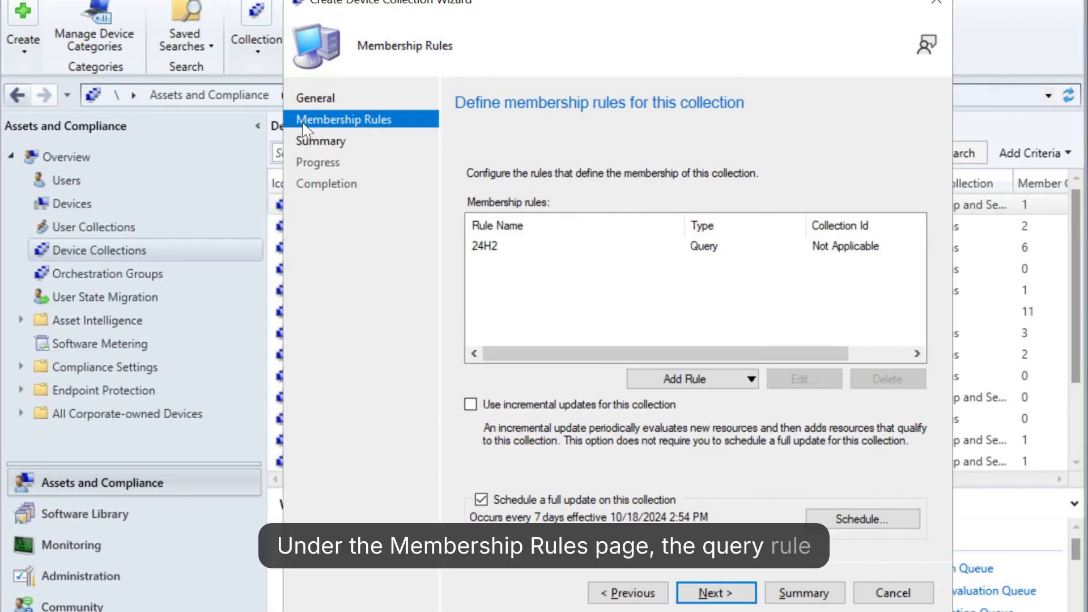
left_click(487, 246)
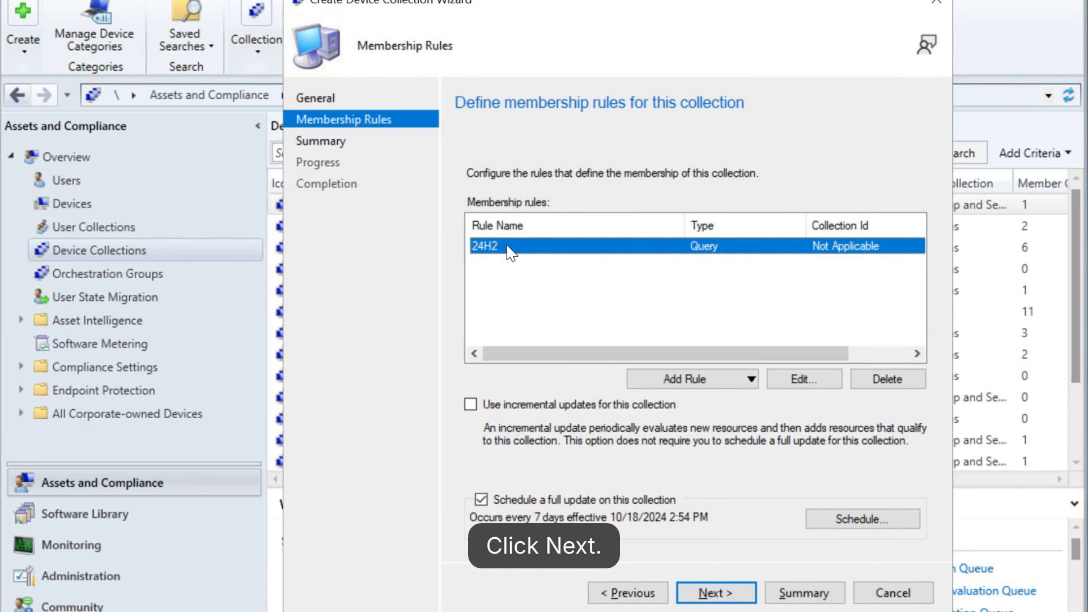
left_click(713, 595)
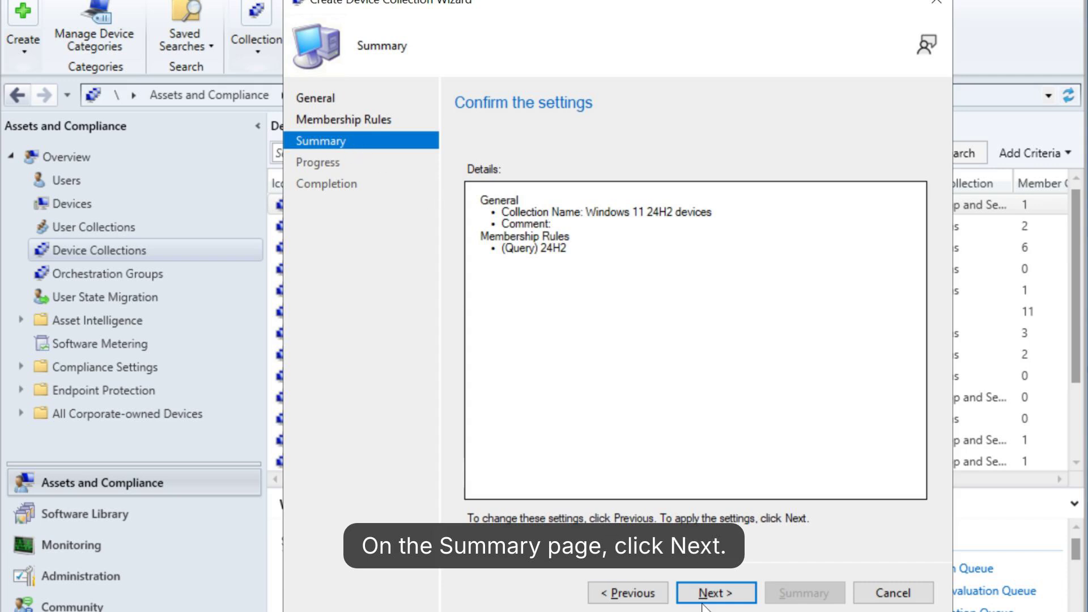
left_click(705, 595)
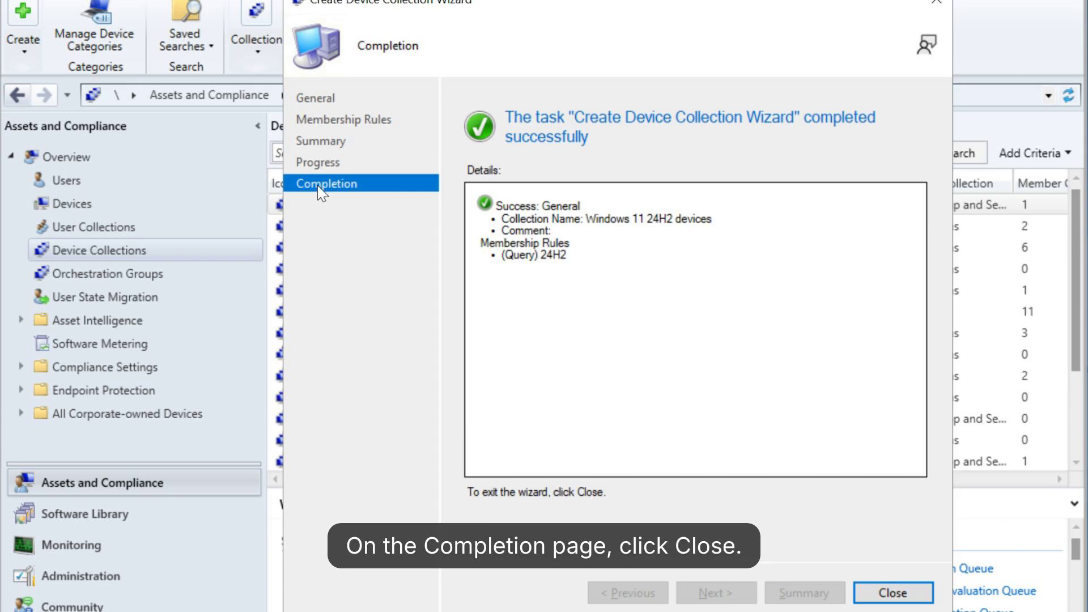
Close the Create Device Collection Wizard from its completion page
left_click(893, 593)
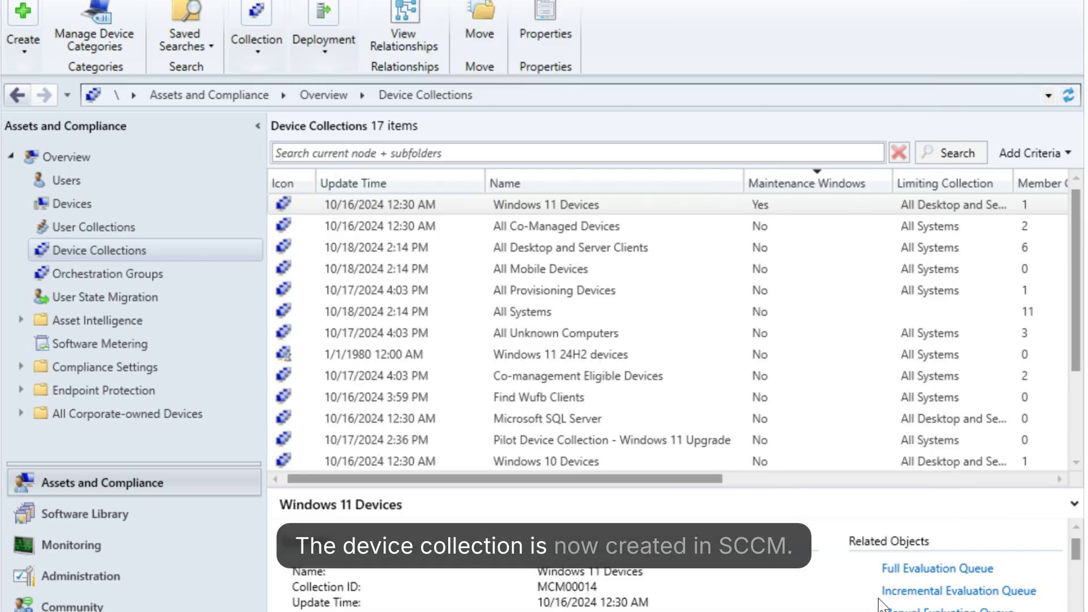